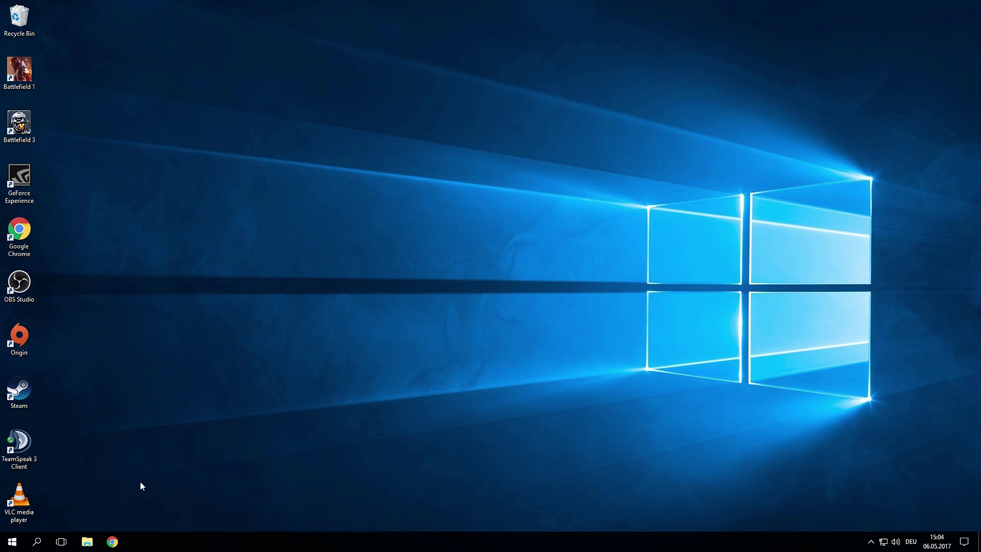
# - Switch on Developer mode under Settings > Update & security > For developers and confirm
pyautogui.click(7, 543)
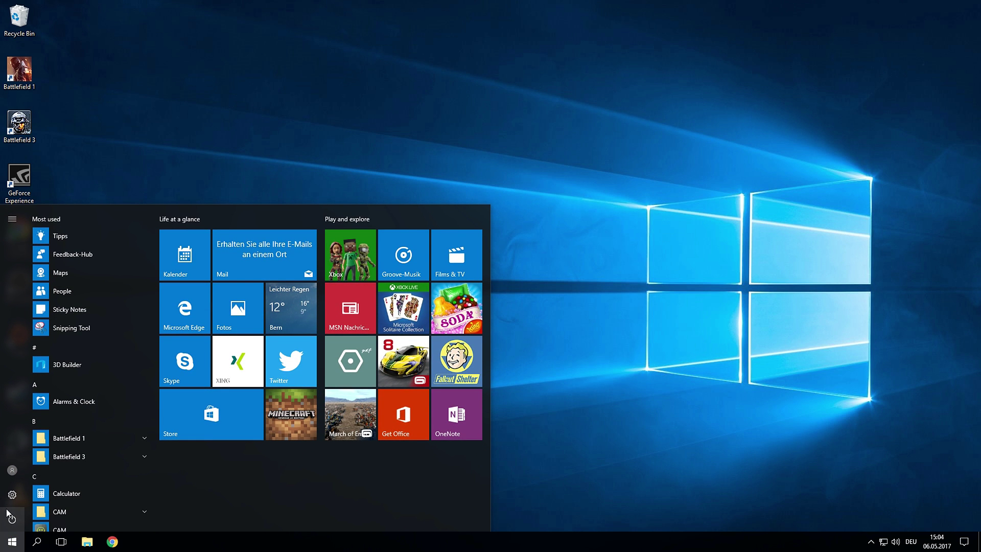
pyautogui.click(12, 503)
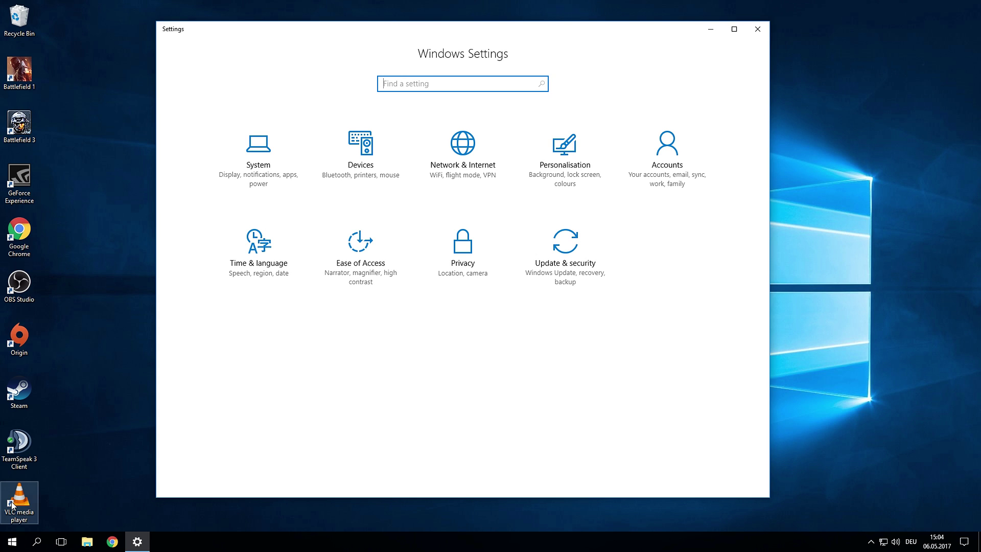
pyautogui.click(596, 261)
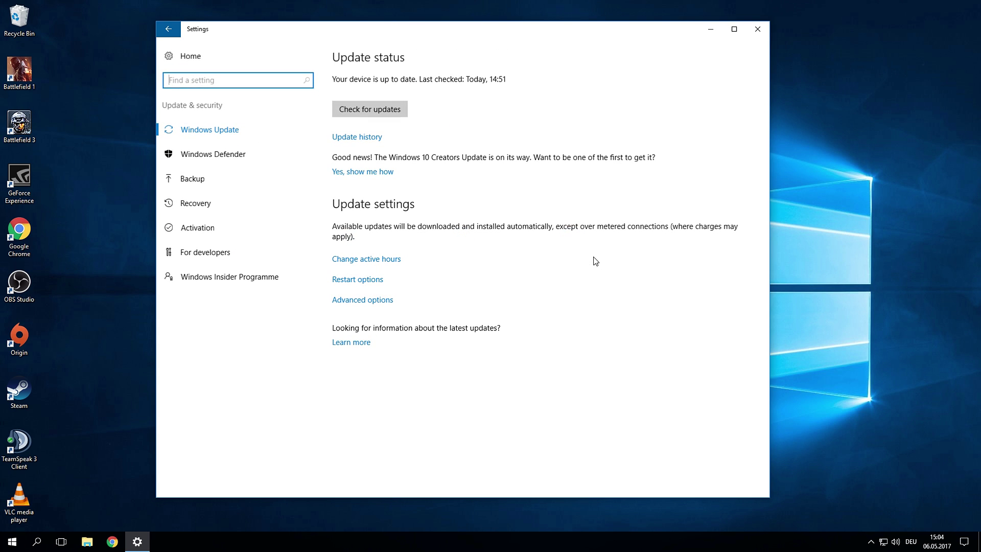
pyautogui.click(253, 259)
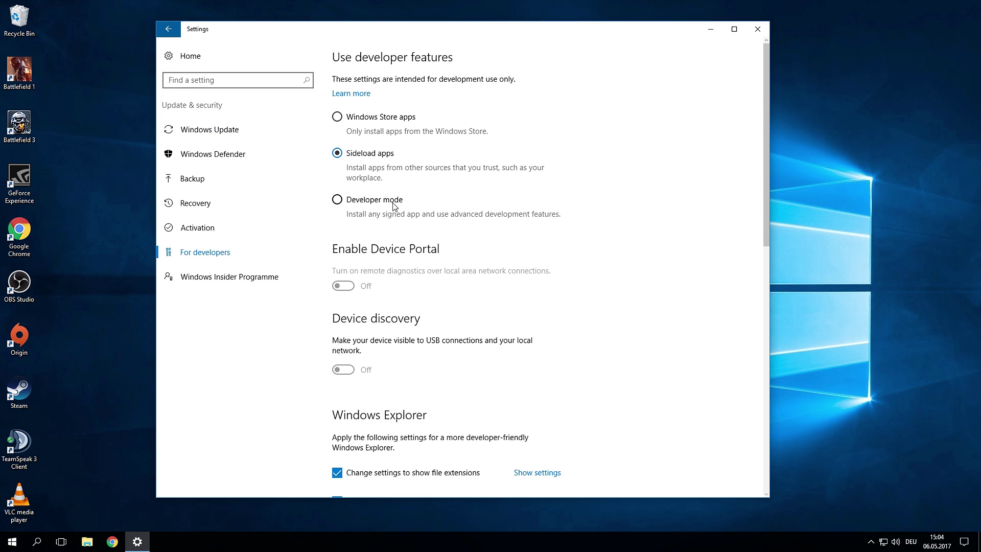
pyautogui.click(337, 201)
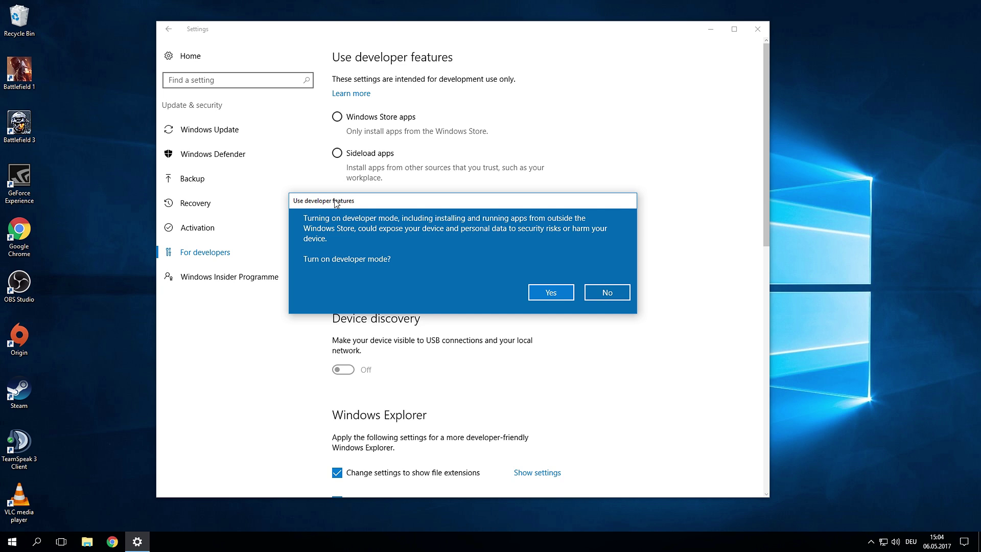
pyautogui.click(543, 296)
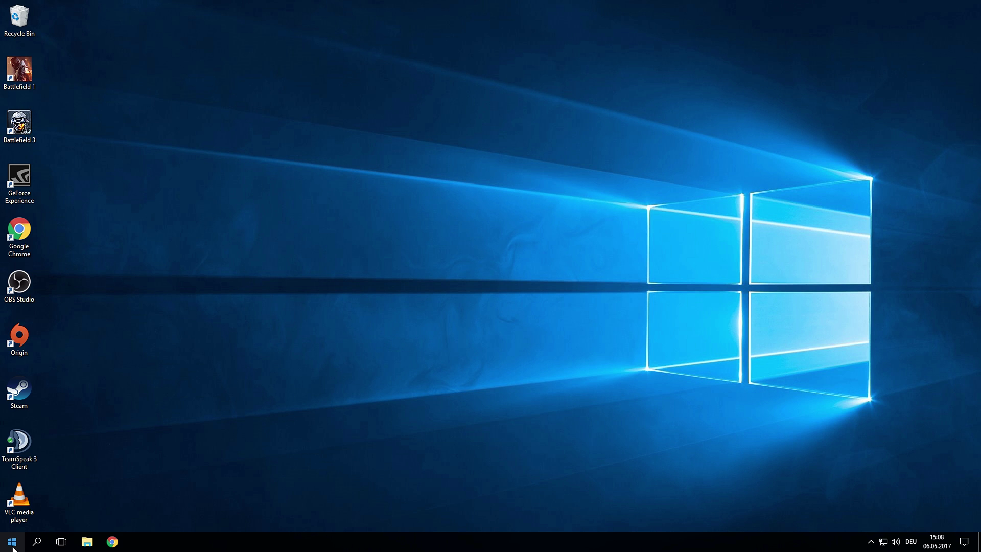
# - Find and launch Control Panel by searching 'control' from the Start menu
pyautogui.click(14, 547)
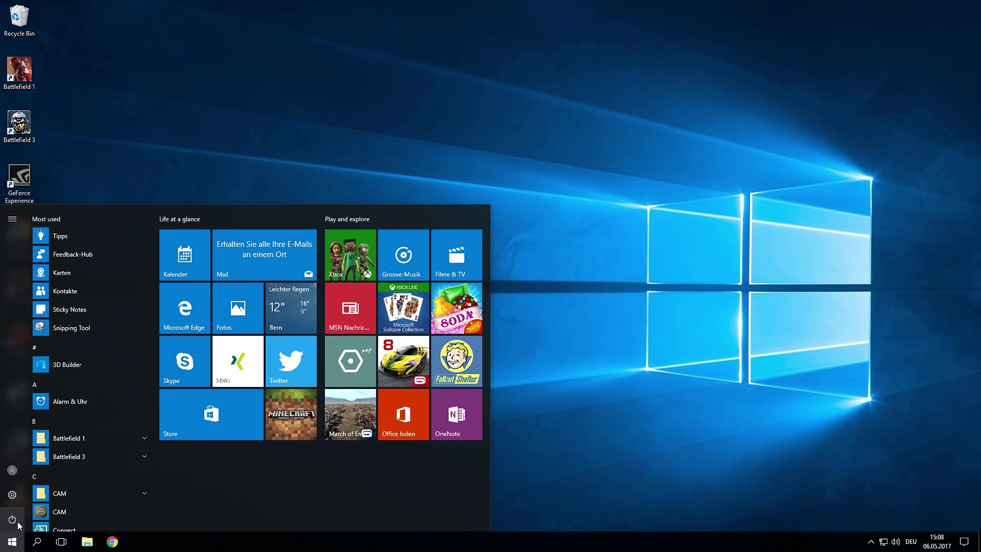
pyautogui.click(16, 535)
pyautogui.write('control')
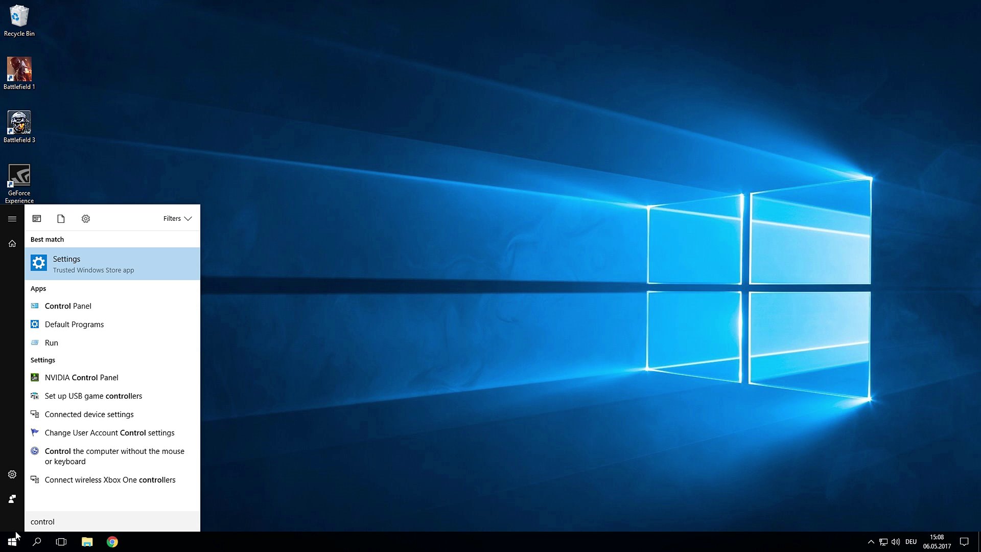
pyautogui.press('Down')
pyautogui.press('Return')
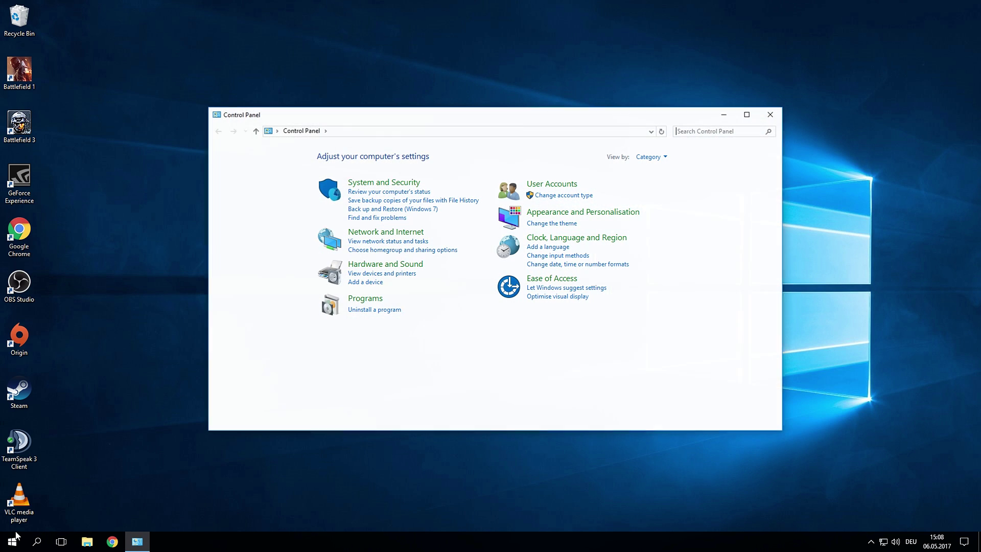
# - Tick Windows Subsystem for Linux (Beta) in Programs' Windows features and apply the change
pyautogui.click(368, 304)
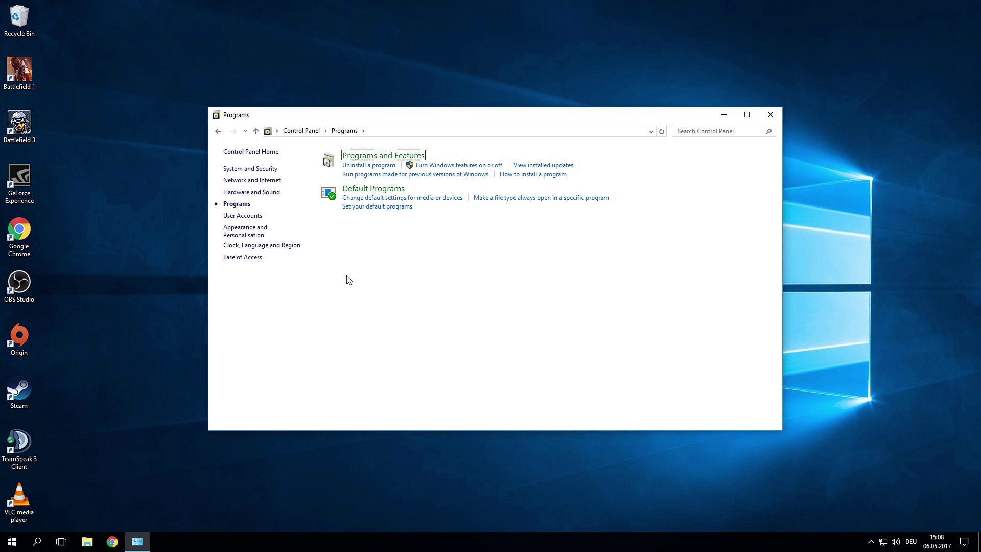
pyautogui.click(457, 167)
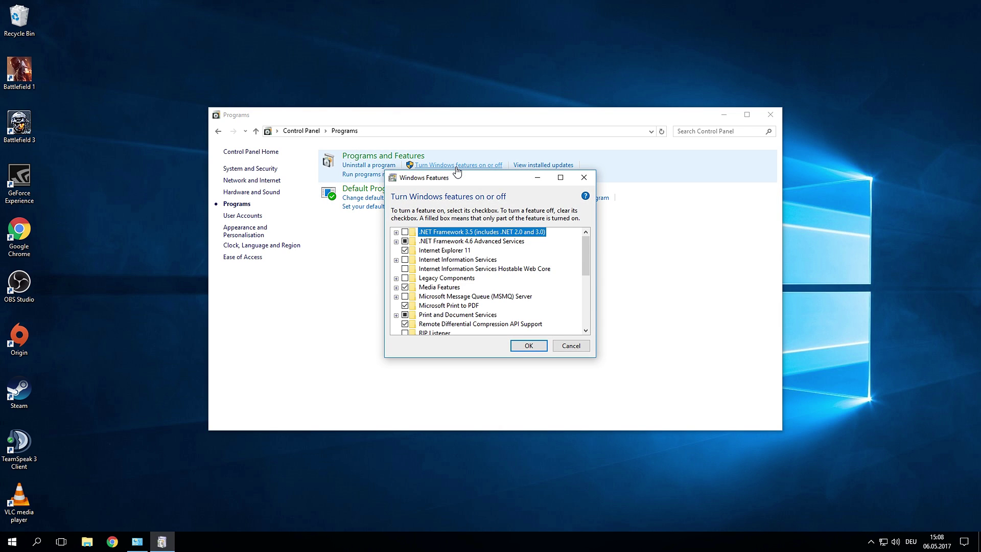
pyautogui.press('w')
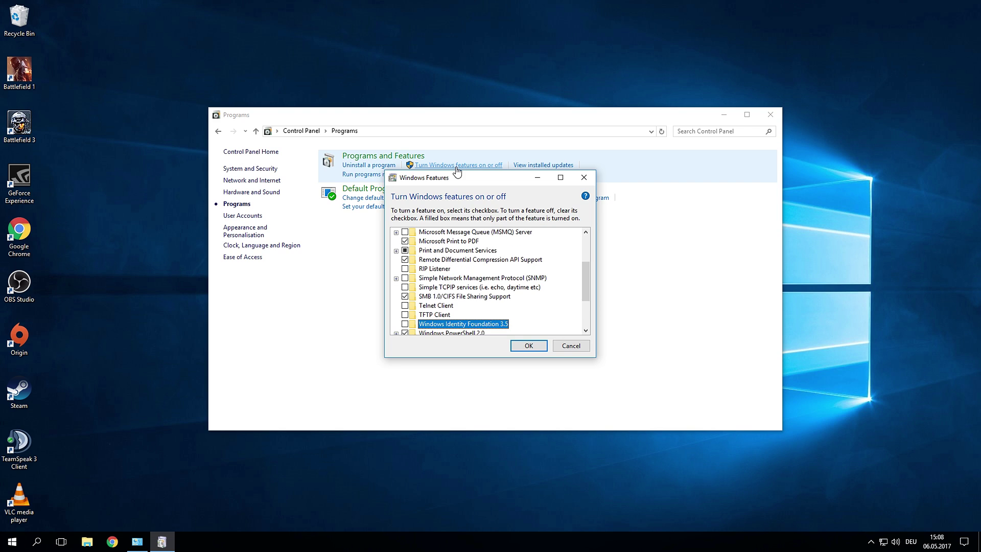
pyautogui.press('Down')
pyautogui.press('Down')
pyautogui.press('Down')
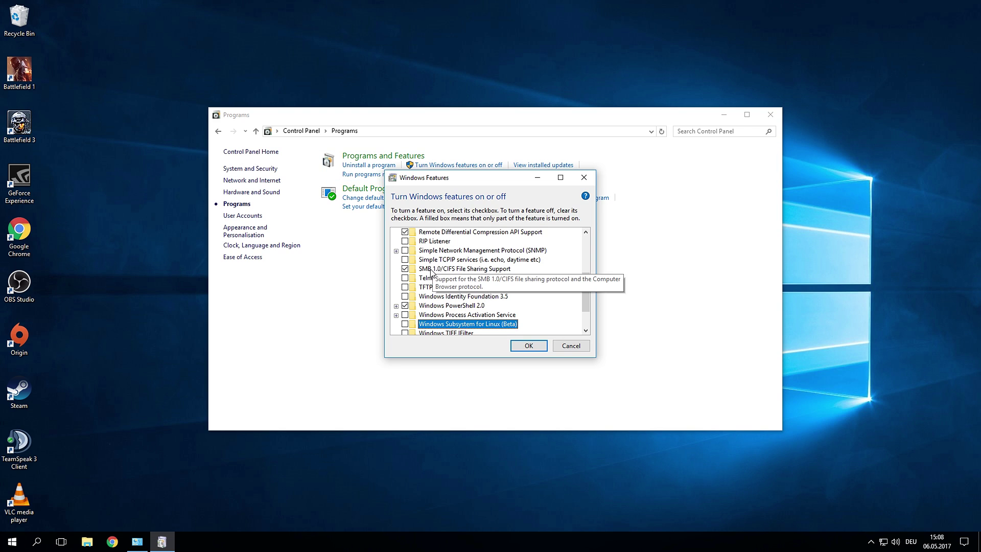
pyautogui.click(406, 325)
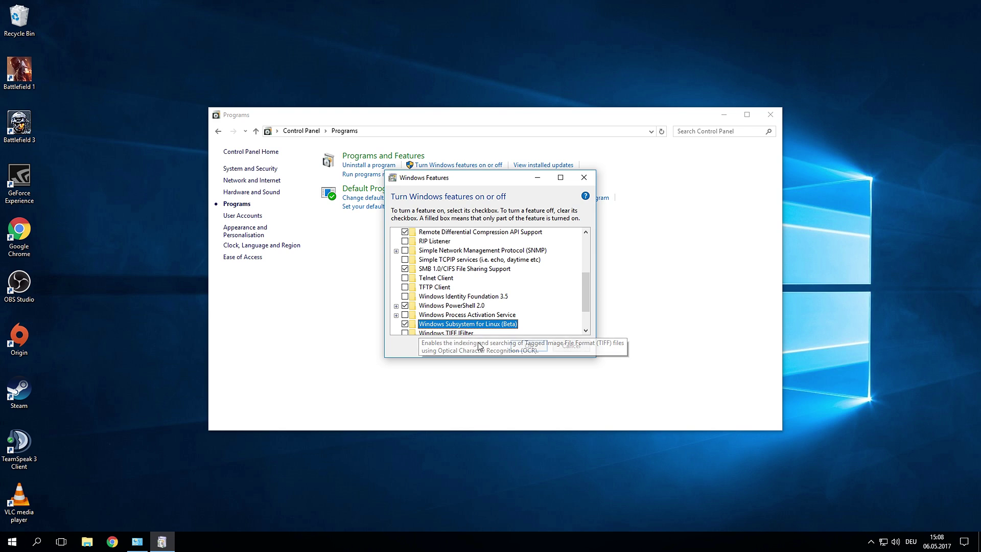
pyautogui.click(530, 346)
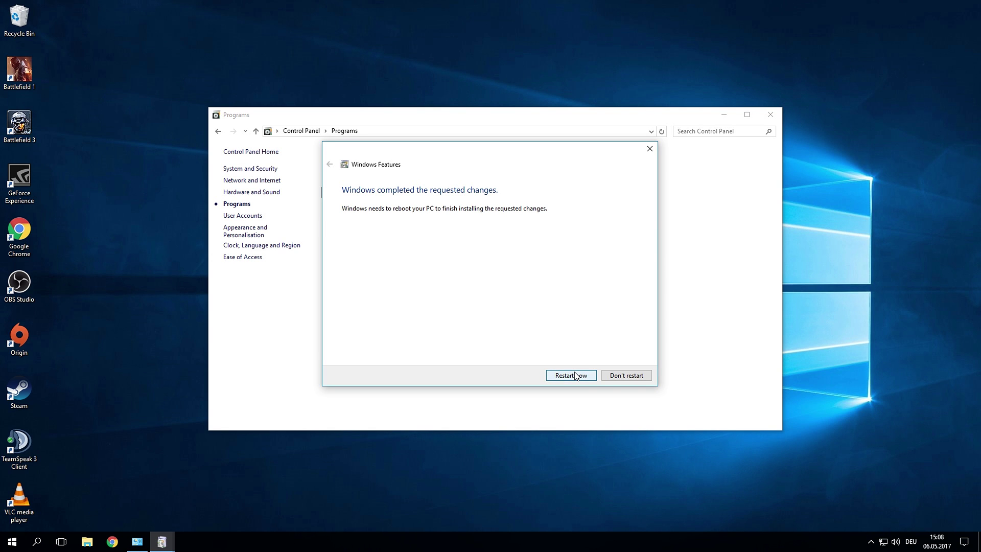
# - Restart the PC, then launch 'bash' from Start search to begin the Ubuntu install
pyautogui.click(576, 377)
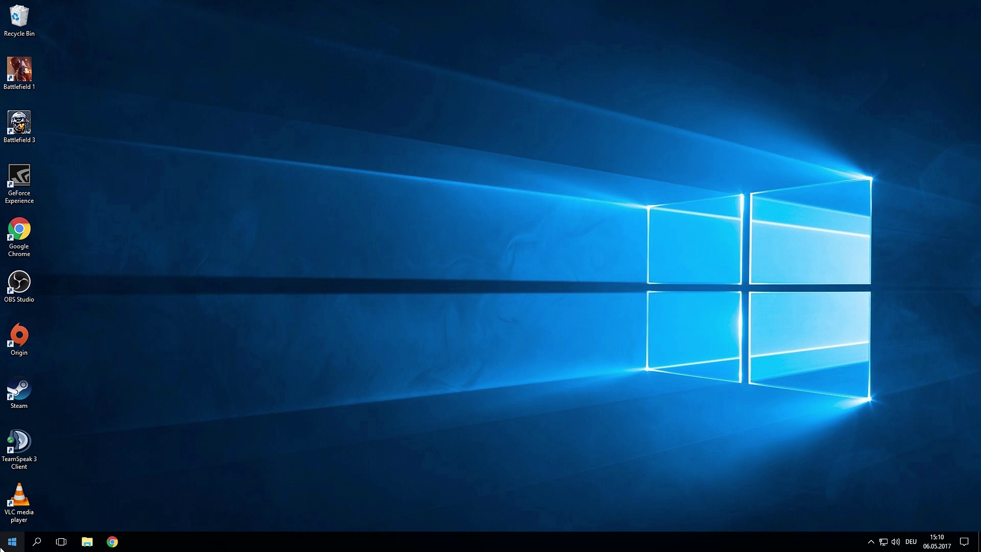
pyautogui.click(2, 548)
pyautogui.write('bash')
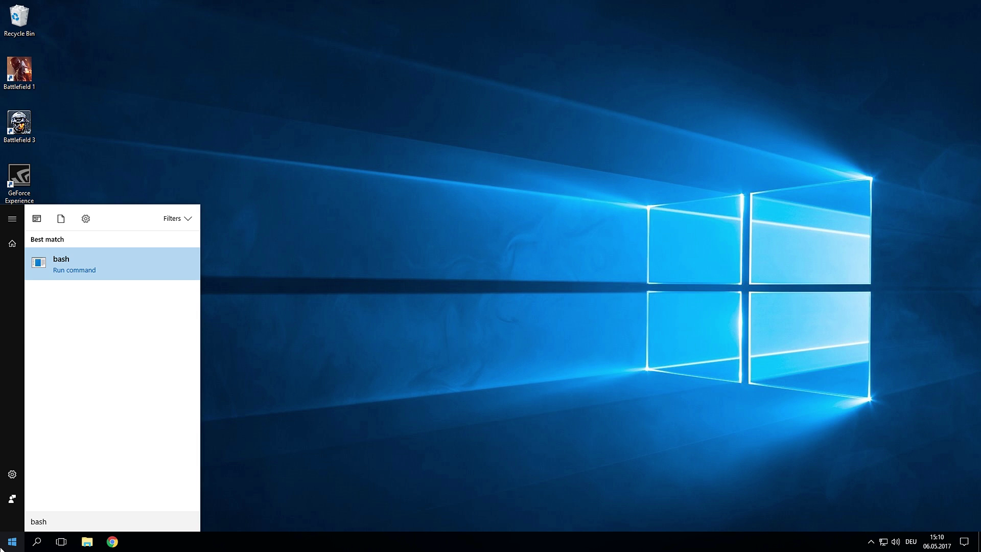
pyautogui.press('Return')
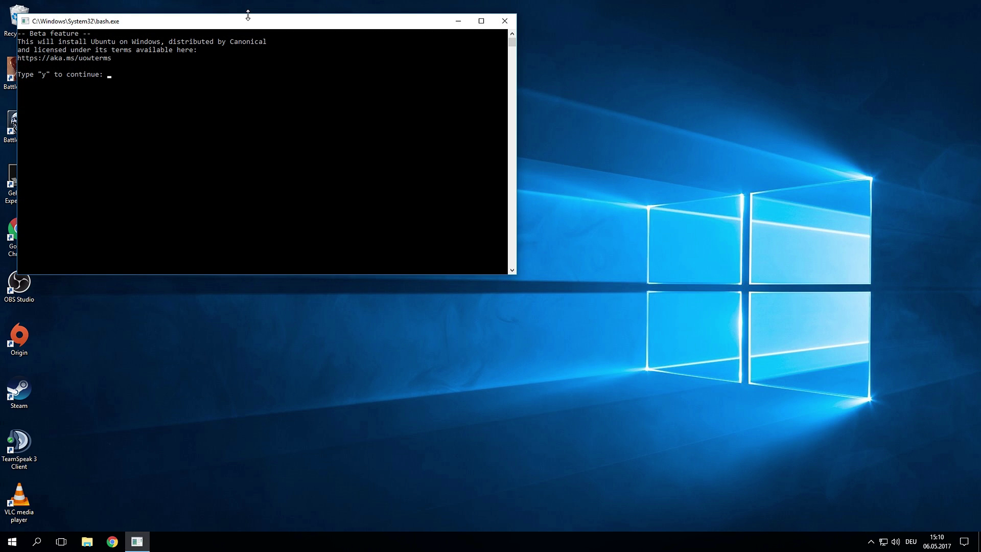
pyautogui.moveTo(244, 19); pyautogui.dragTo(383, 91)
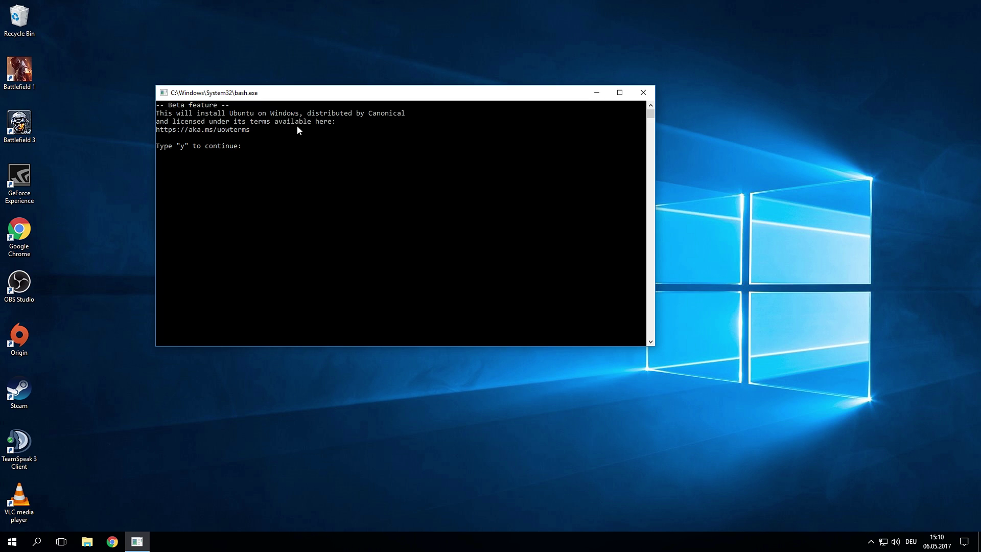
# - Accept the install with 'y' and set and confirm the new UNIX account password
pyautogui.press('Return')
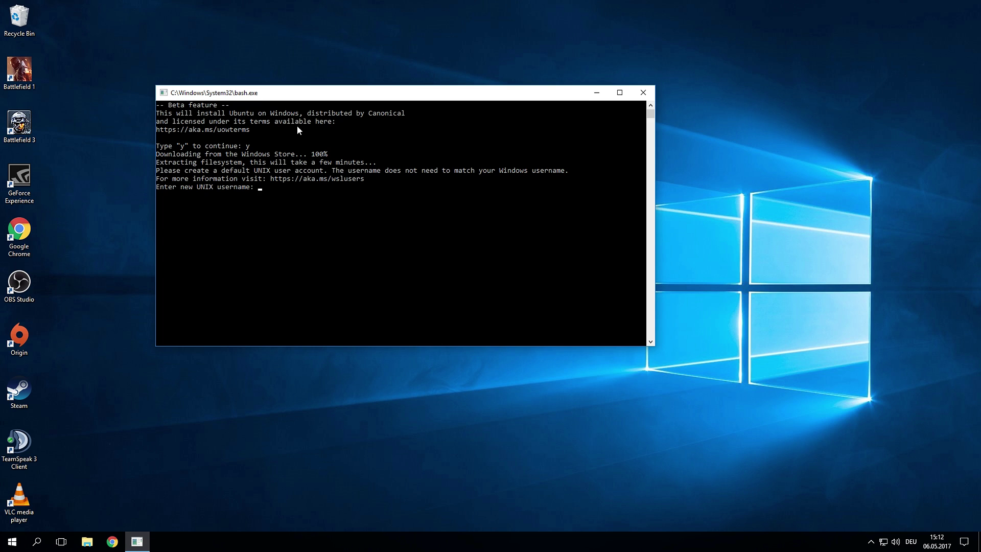
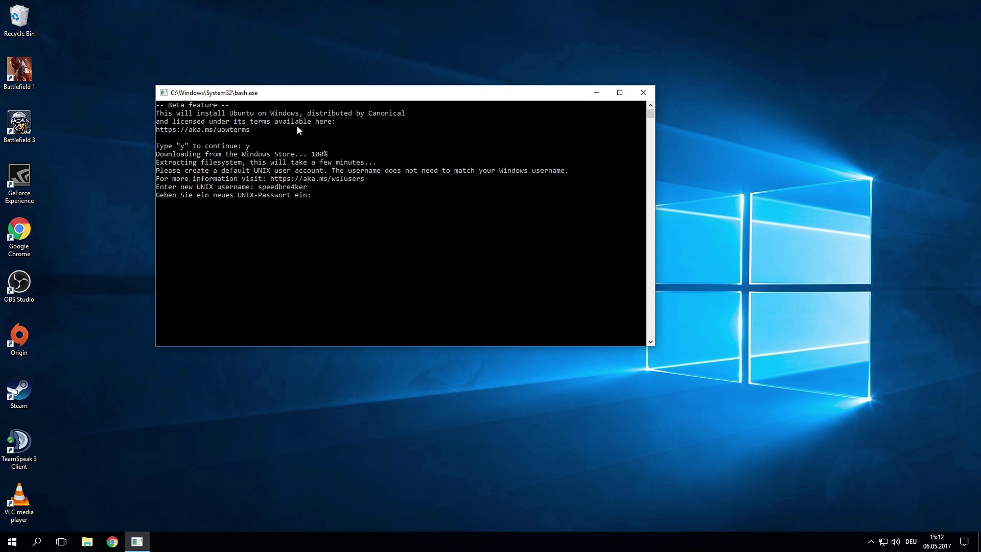
pyautogui.press('Return')
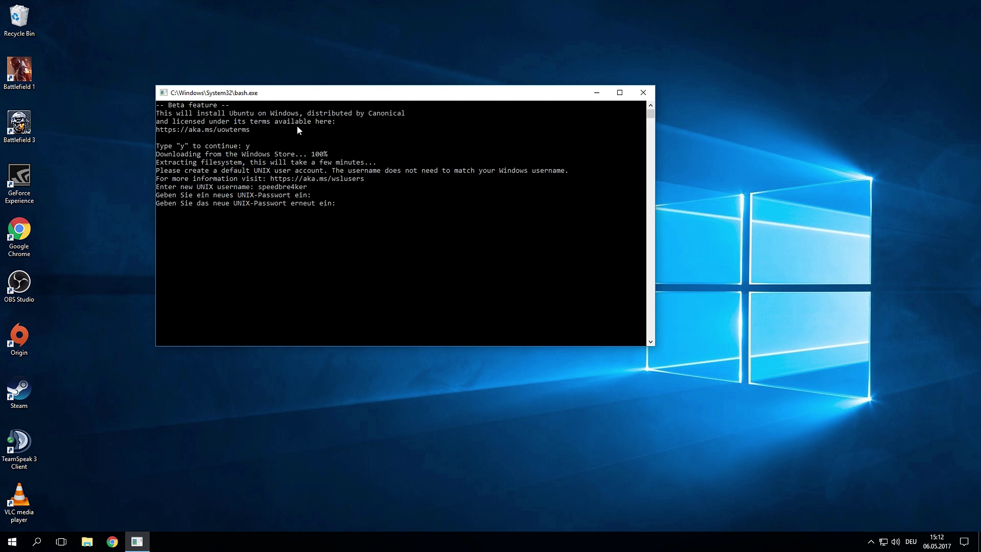
pyautogui.press('Return')
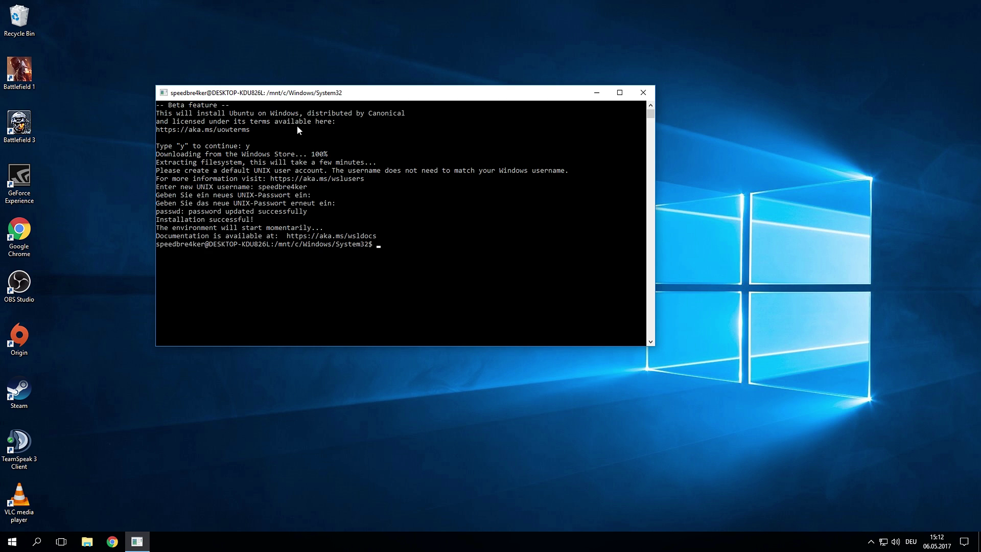
# - Copy the Bash on Ubuntu on Windows shortcut from its Start menu folder onto the desktop
pyautogui.press('super')
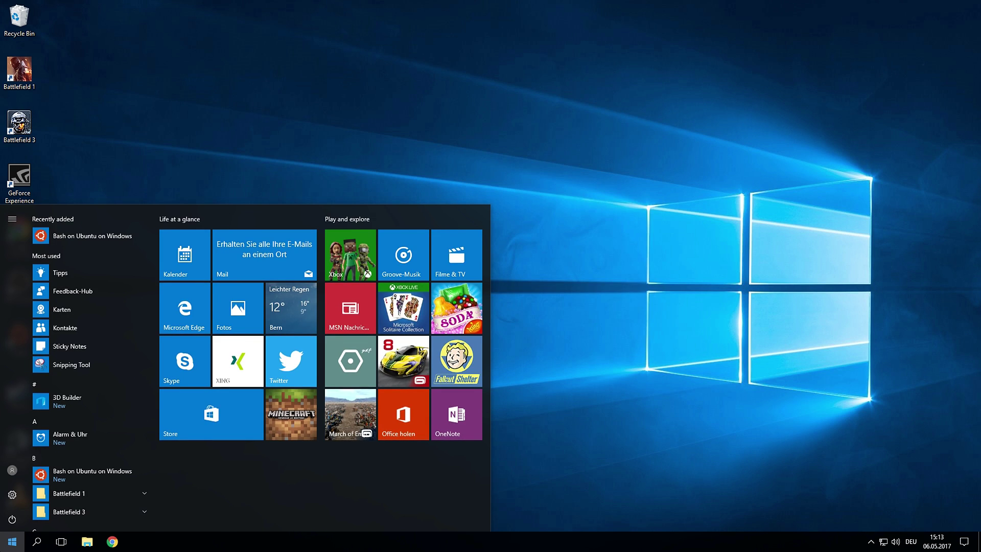
pyautogui.write('a')
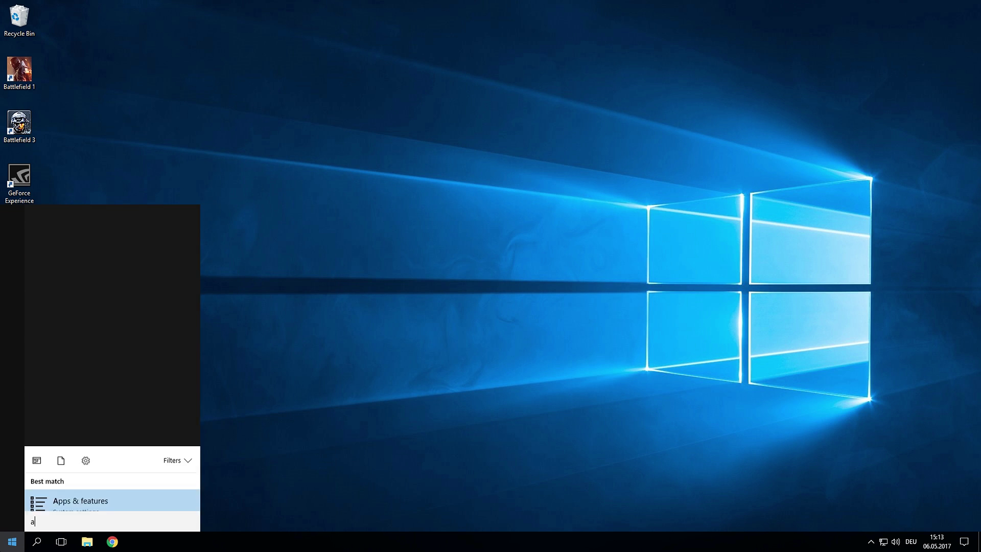
pyautogui.press('BackSpace')
pyautogui.write('bashj')
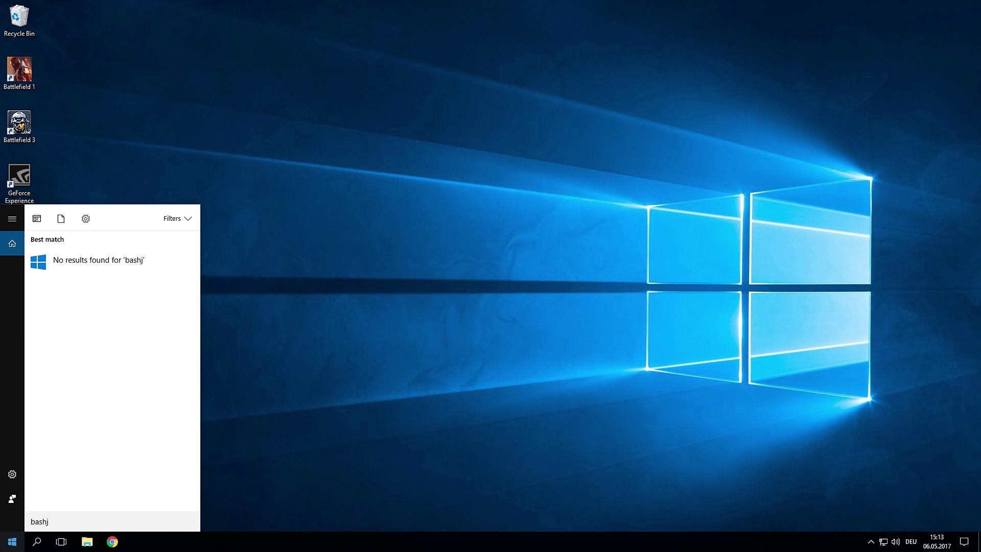
pyautogui.press('BackSpace')
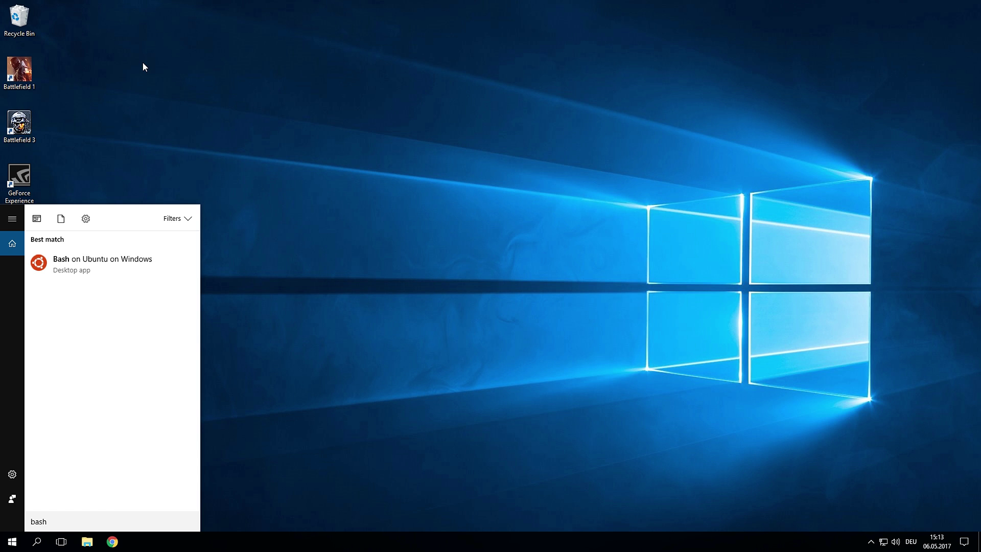
pyautogui.rightClick(91, 266)
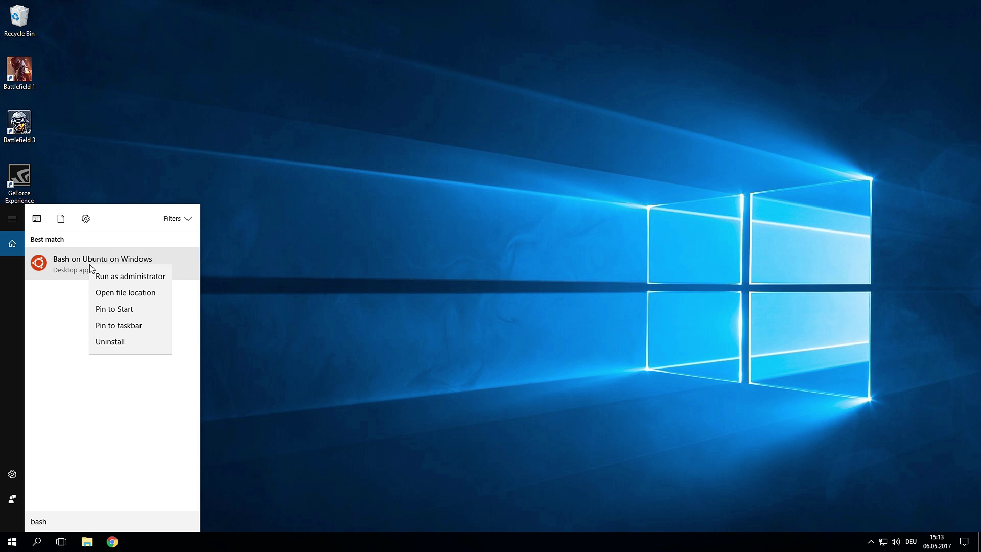
pyautogui.click(110, 292)
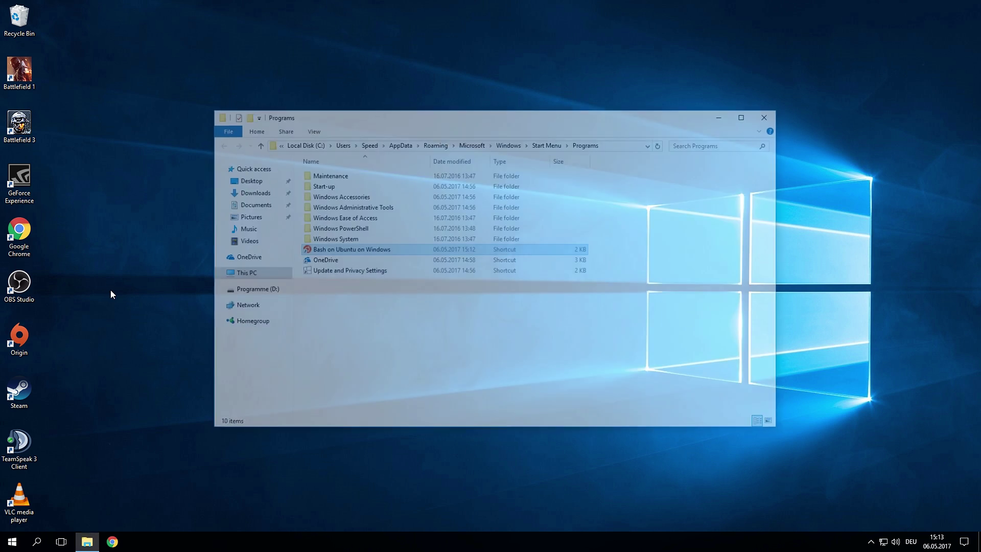
pyautogui.moveTo(357, 250); pyautogui.dragTo(91, 186)
pyautogui.click(771, 114)
# - Launch Bash from the desktop shortcut and list the home directory with ls and ll
pyautogui.doubleClick(90, 186)
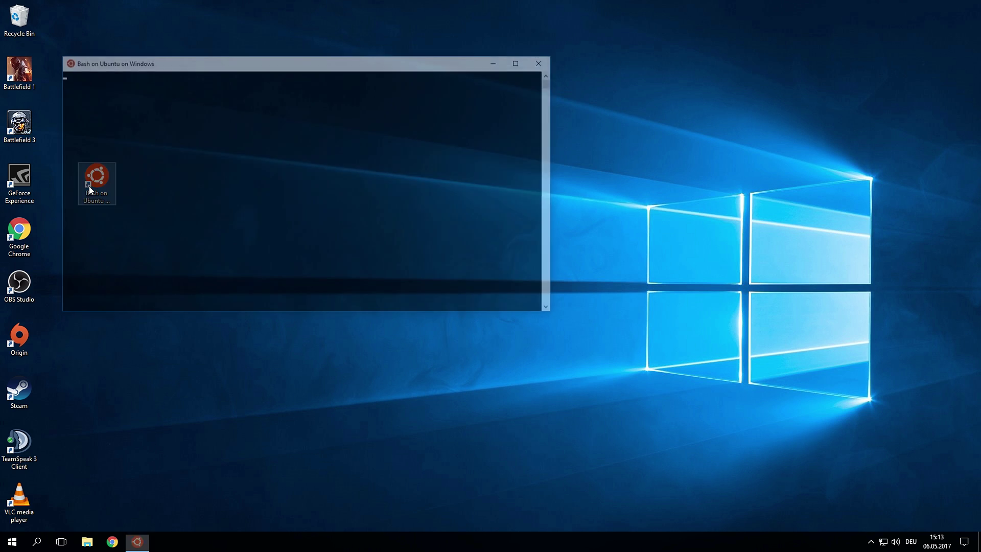
pyautogui.moveTo(196, 61); pyautogui.dragTo(215, 86)
pyautogui.write('ls')
pyautogui.press('Return')
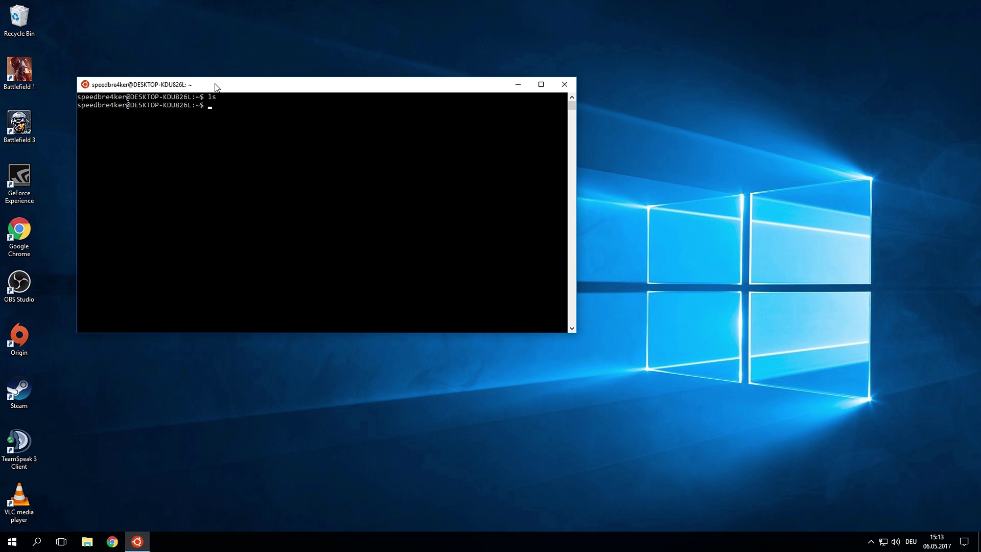
pyautogui.write('ll')
pyautogui.press('Return')
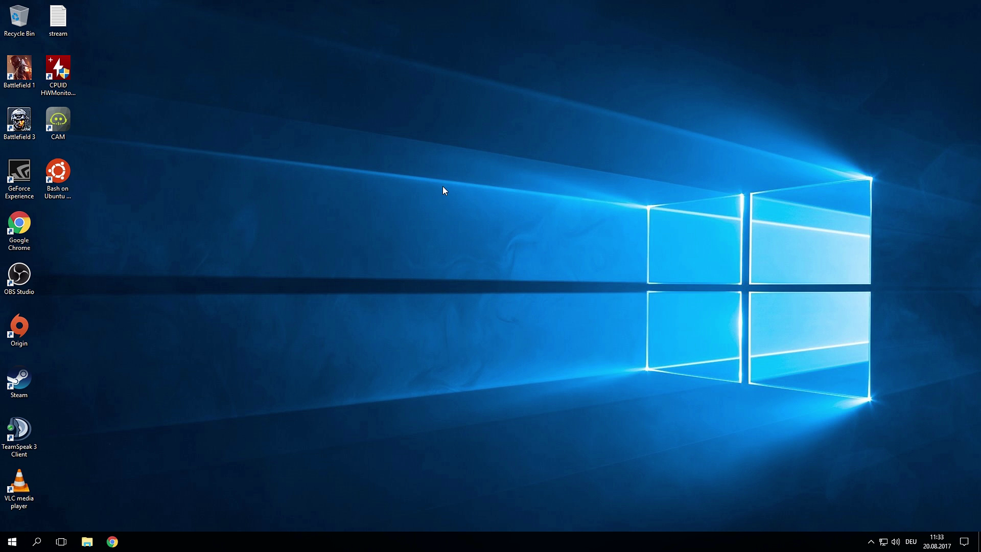
# - Enable 'Show hidden files, folders and drives' in File Explorer's Folder Options
pyautogui.click(88, 540)
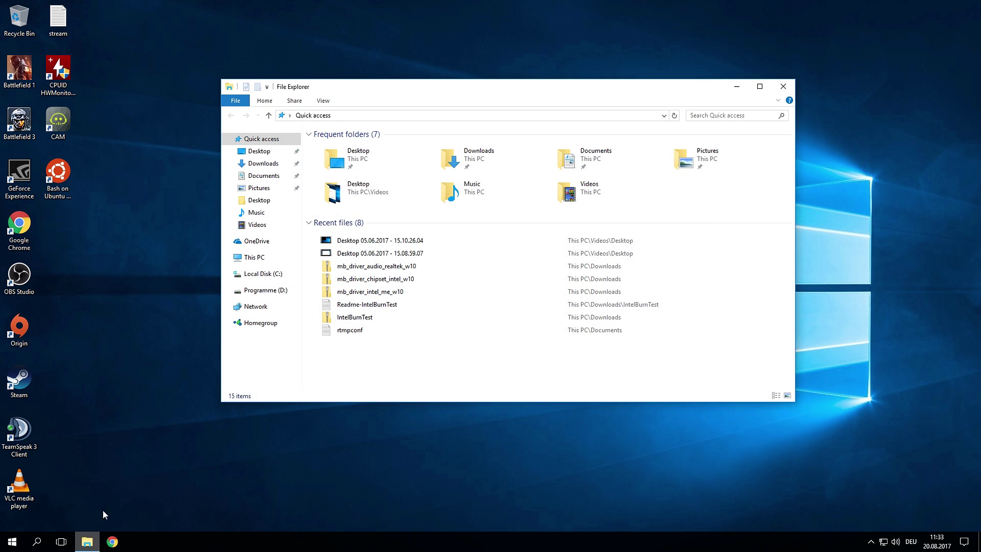
pyautogui.click(323, 101)
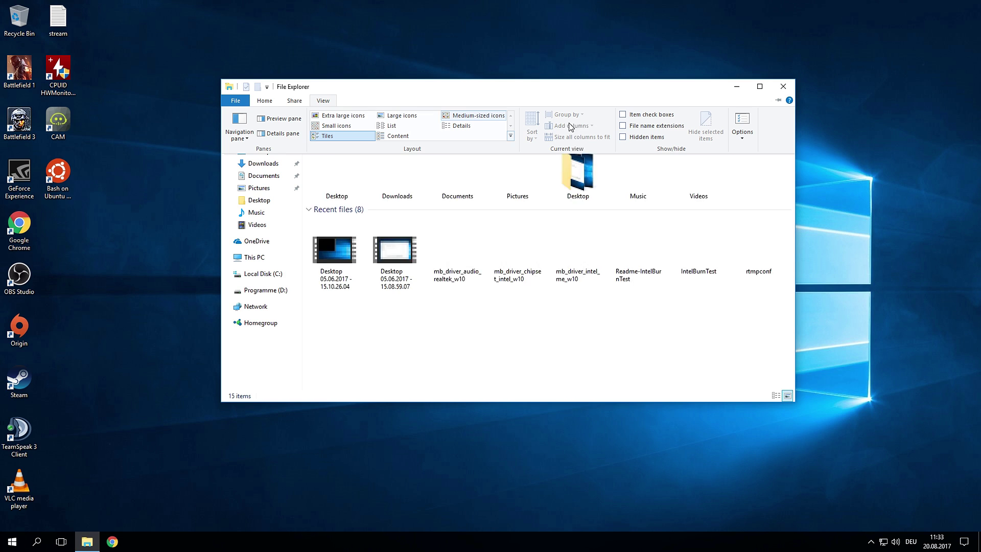
pyautogui.click(741, 125)
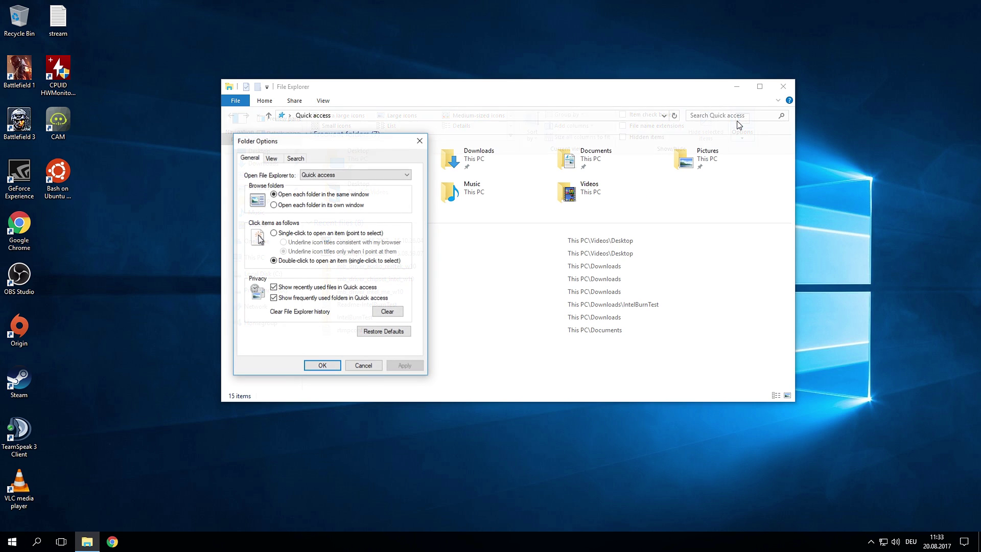
pyautogui.click(272, 159)
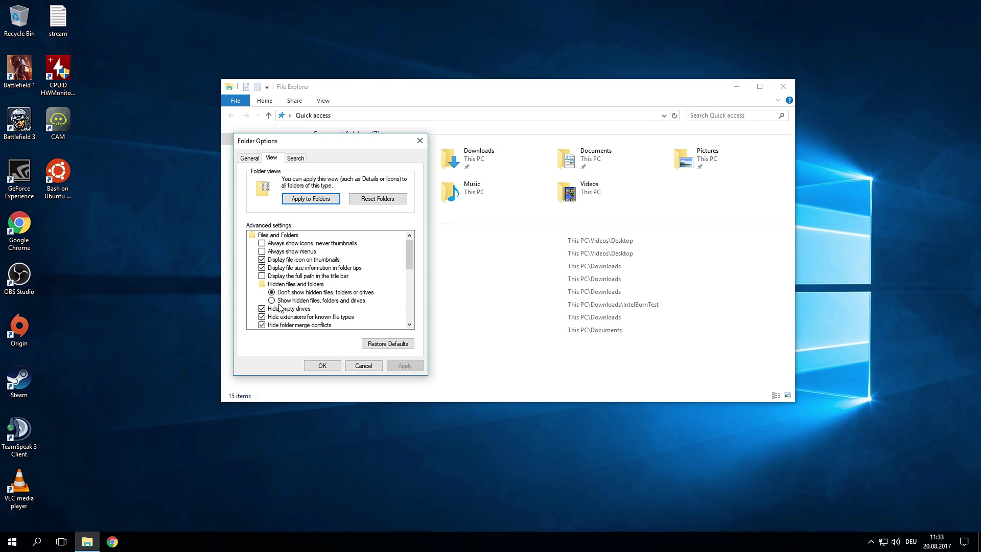
pyautogui.click(272, 301)
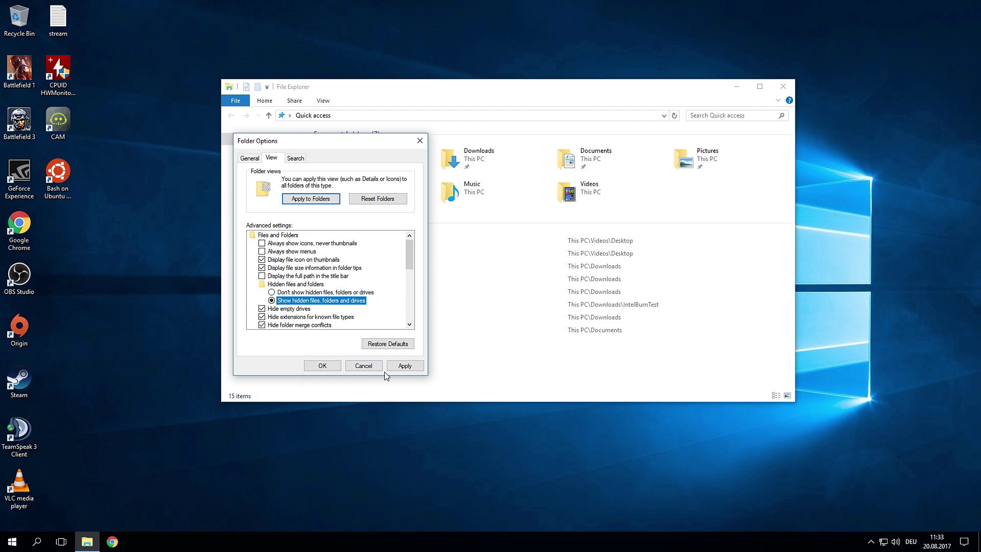
pyautogui.click(322, 366)
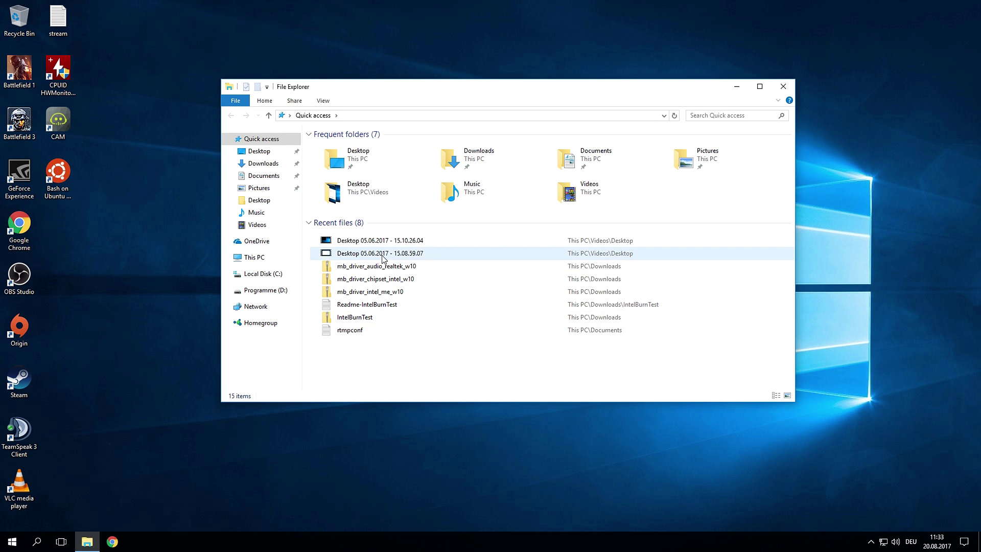
# - Browse from Local Disk (C:) through Users, the user profile and AppData into Local
pyautogui.click(259, 276)
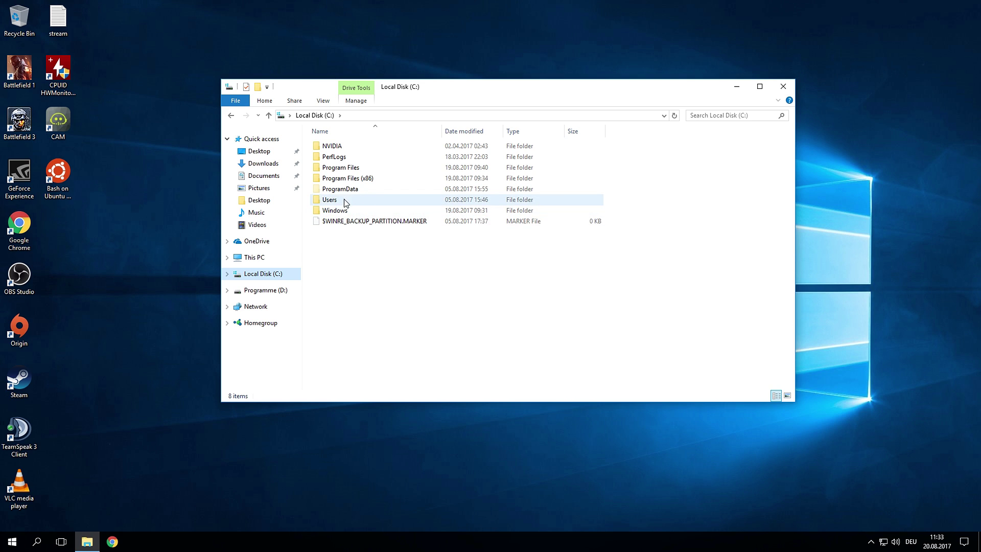
pyautogui.doubleClick(330, 200)
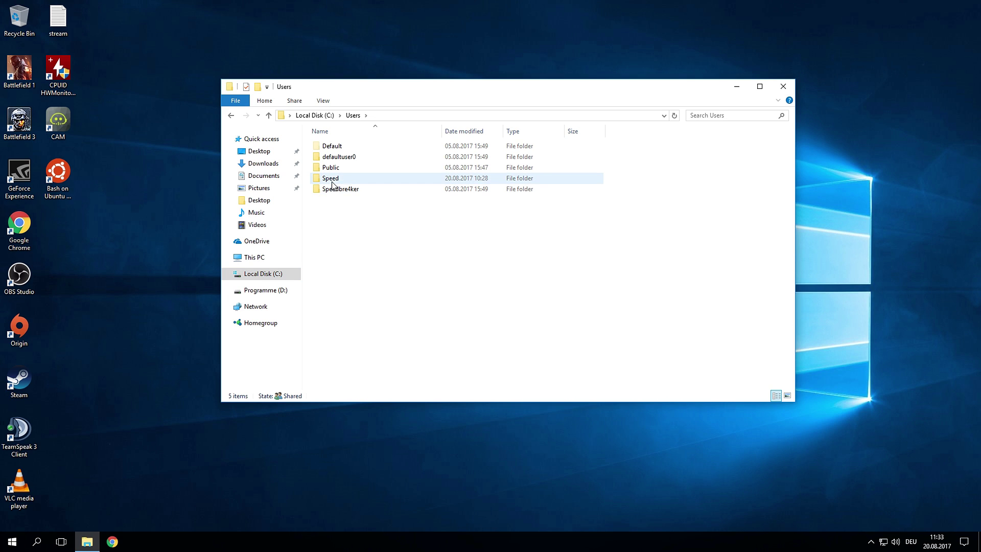
pyautogui.doubleClick(334, 179)
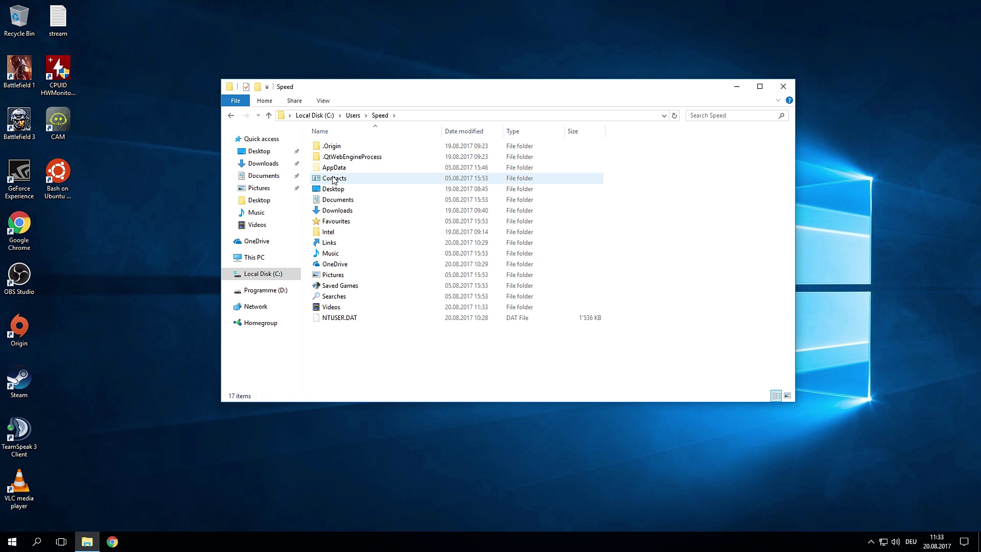
pyautogui.click(337, 170)
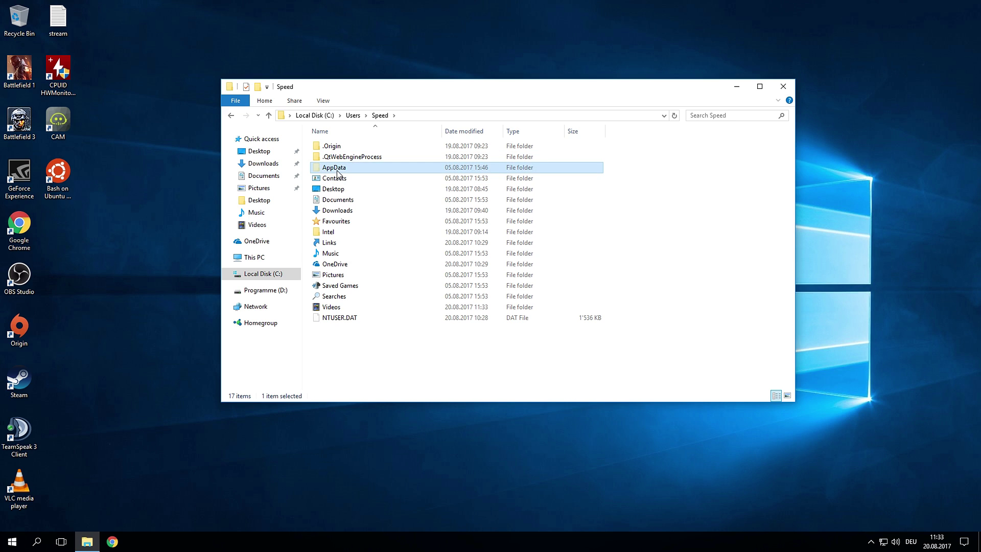
pyautogui.doubleClick(337, 172)
pyautogui.doubleClick(333, 147)
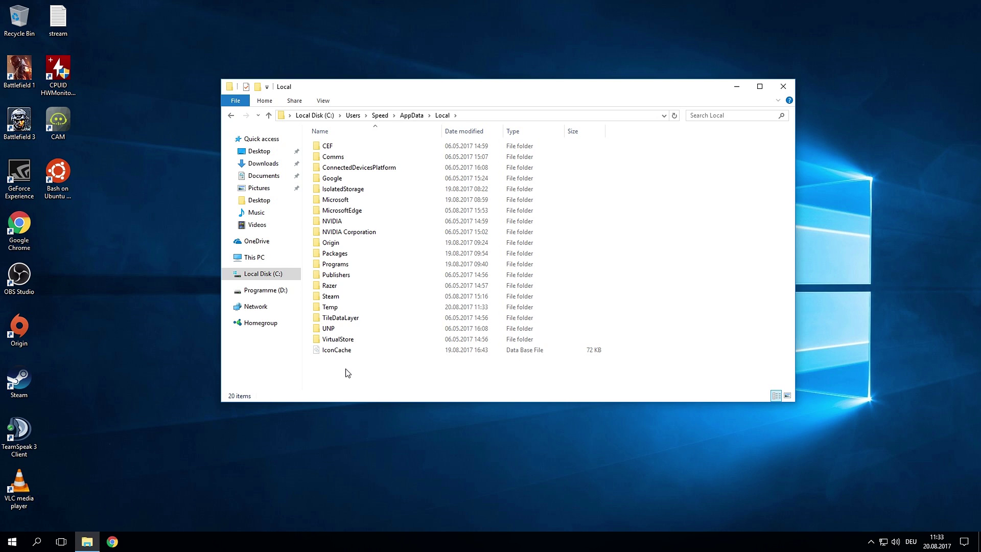
# - Append \lxss to the address bar path, then open home and the Linux user's folder, briefly checking nginx-1.4.2
pyautogui.click(474, 116)
pyautogui.click(479, 115)
pyautogui.write('\\Users\\Speed\\AppData\\Local\\')
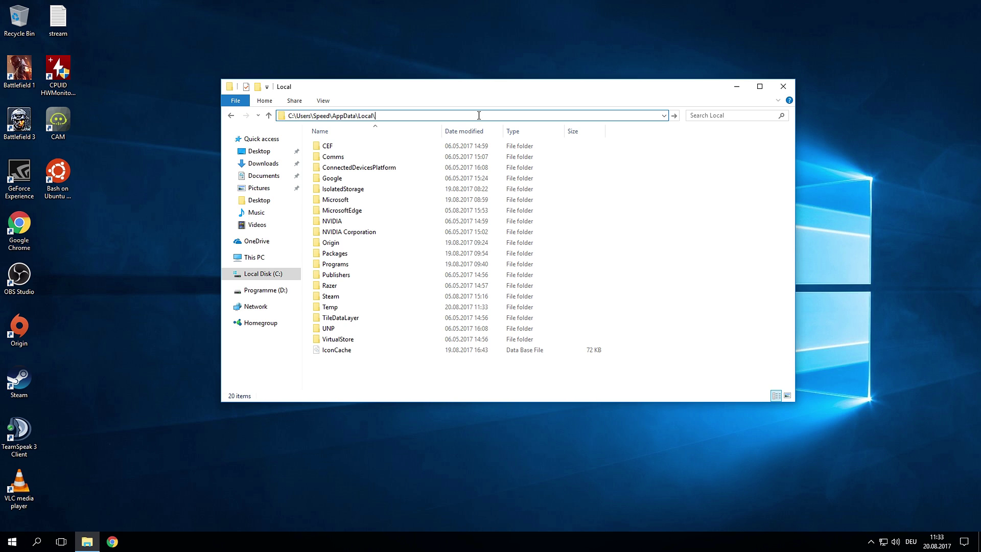
pyautogui.write('lxss')
pyautogui.press('Return')
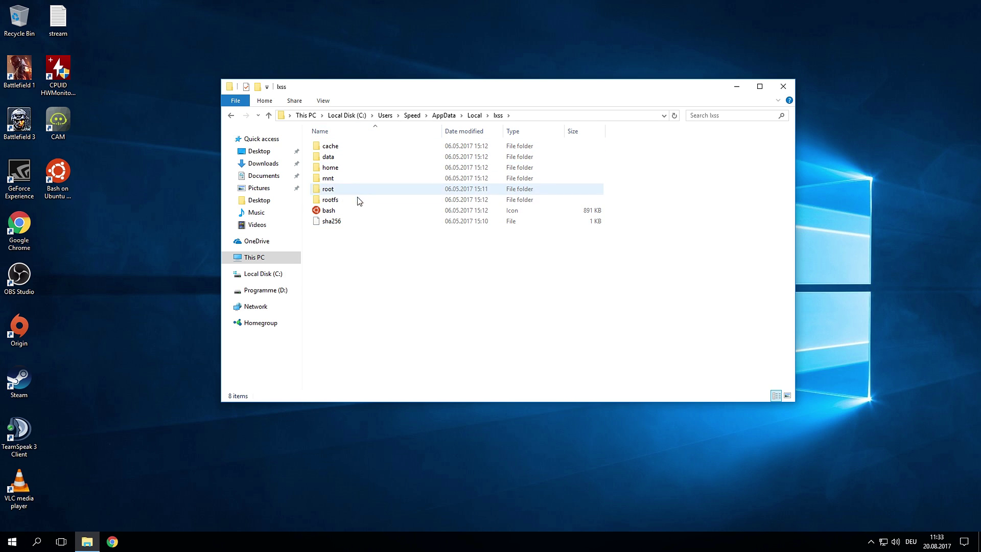
pyautogui.doubleClick(360, 167)
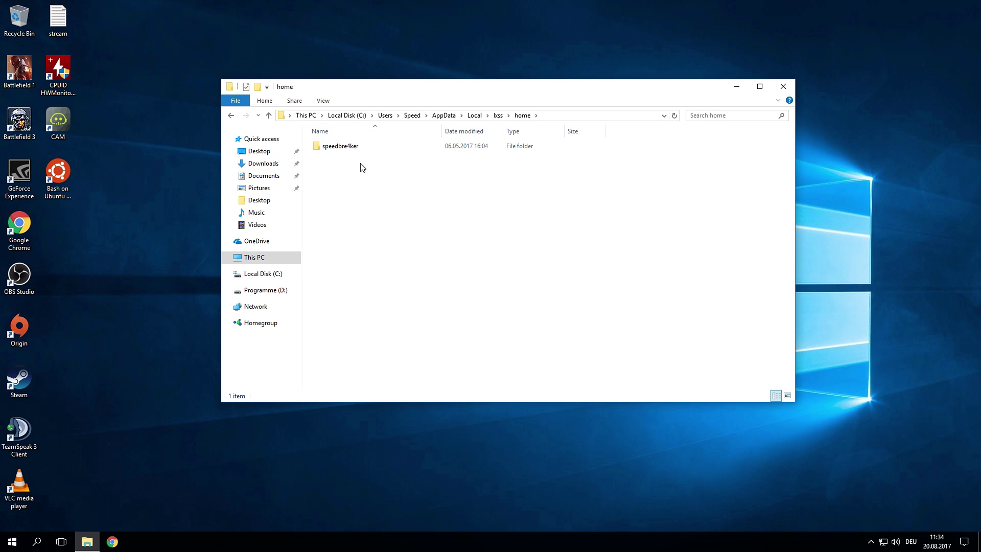
pyautogui.doubleClick(345, 147)
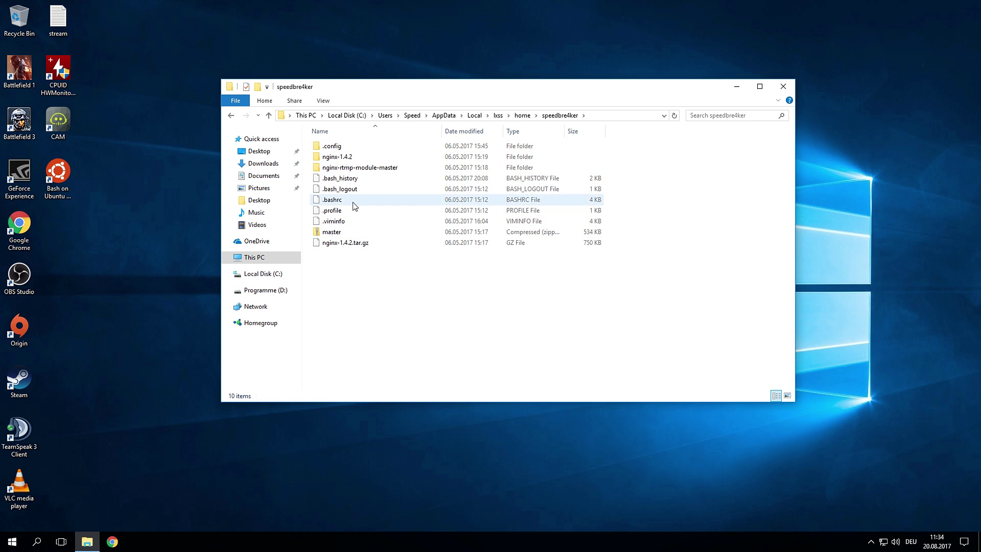
pyautogui.doubleClick(360, 158)
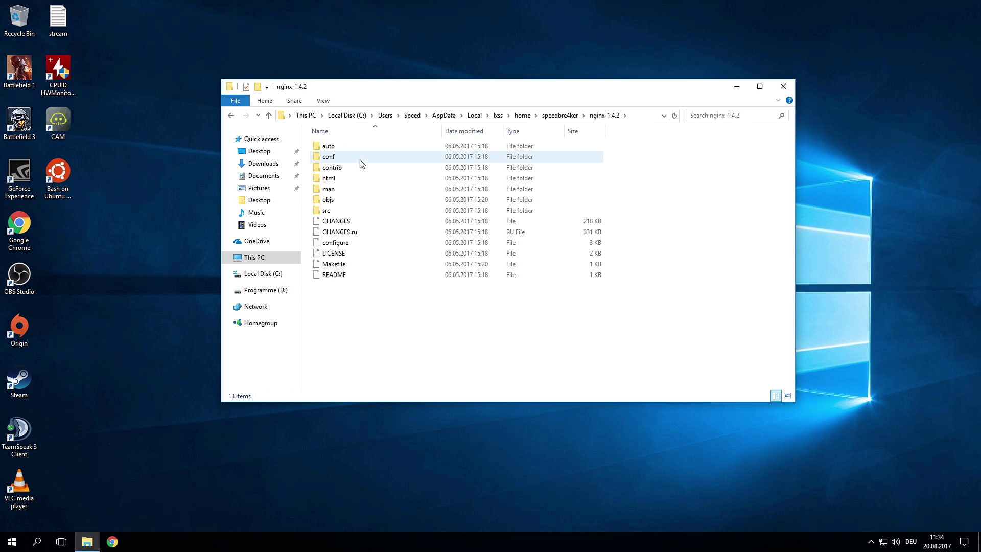
pyautogui.press('BackSpace')
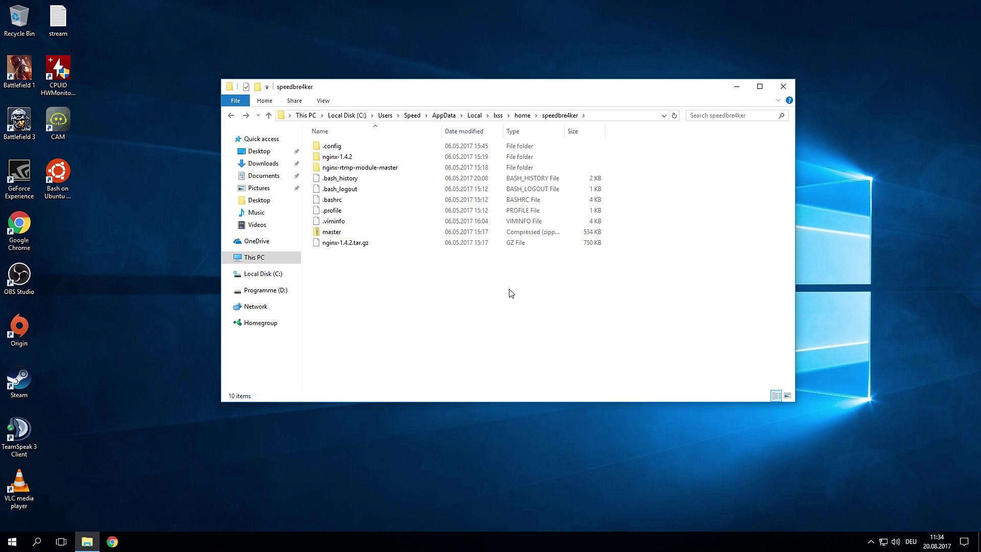
# - Close the File Explorer window showing the Linux home folder
pyautogui.click(790, 91)
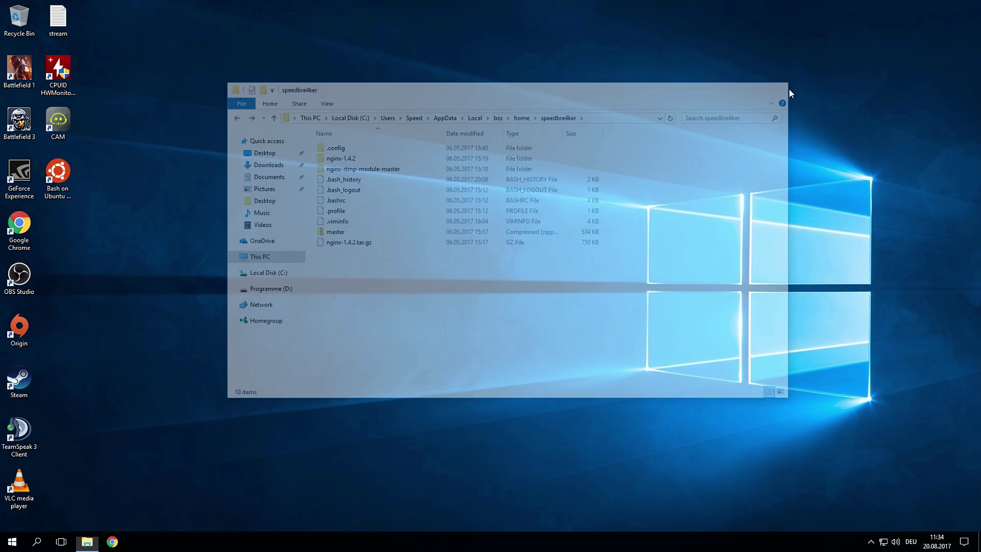